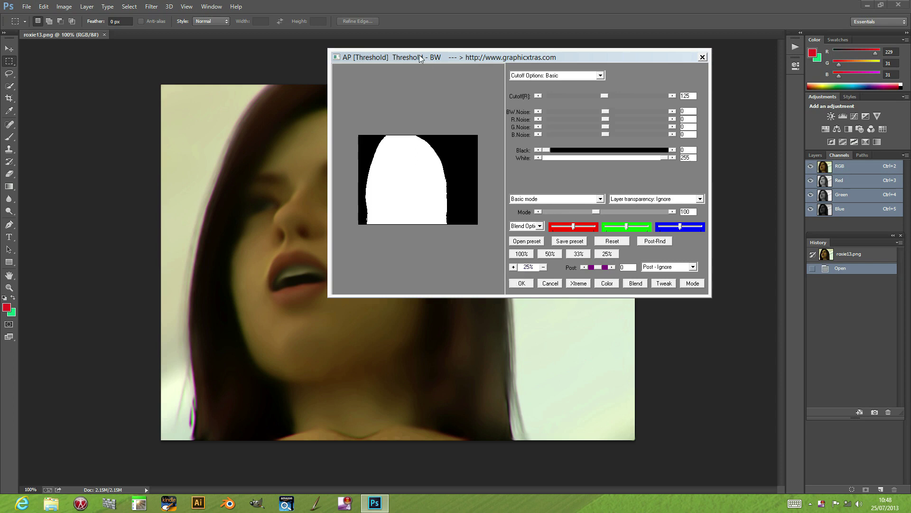
Step: Nudge the AP Threshold - BW dialog aside so the cutoff-125 black-and-white preview stays visible
drag(420, 58, 430, 62)
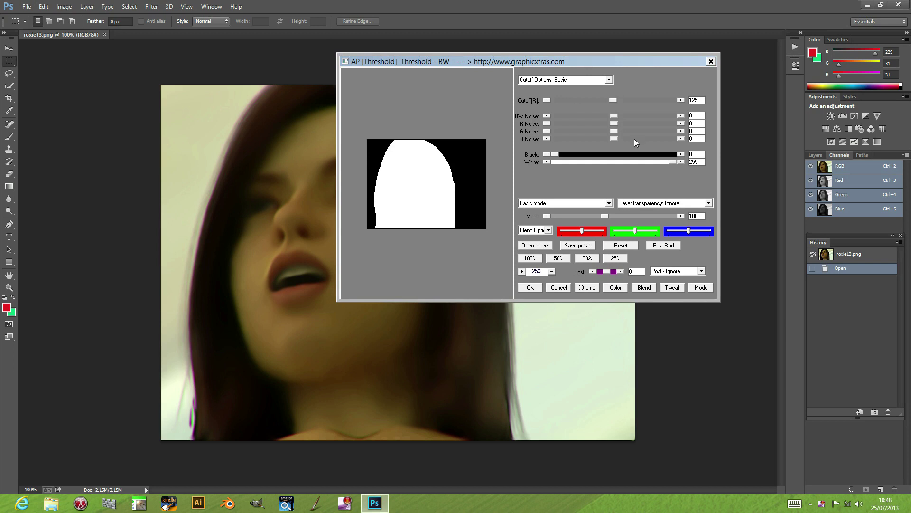
Step: Lower the Cutoff[R] slider from 125 to about 60 so the facial features appear
drag(612, 101, 584, 102)
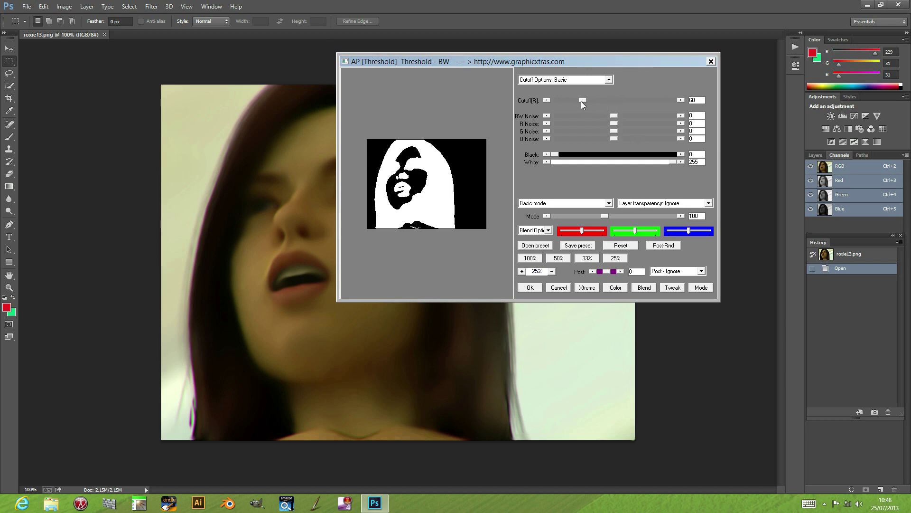
Step: Apply the black-and-white threshold, then undo it to restore the colour photo
click(530, 288)
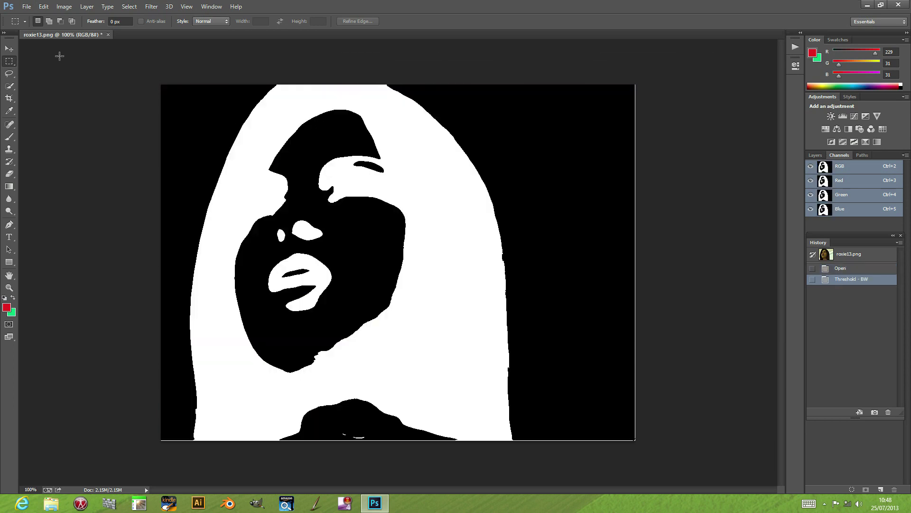
click(43, 6)
click(50, 17)
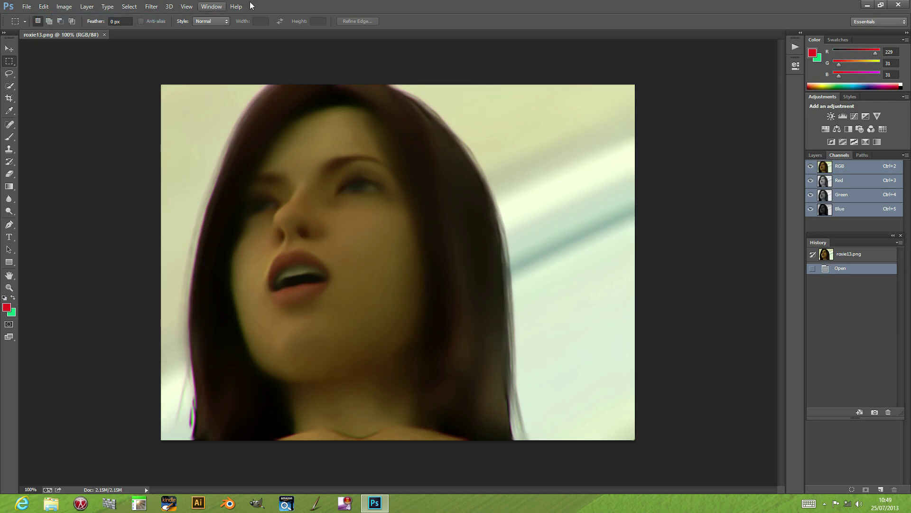
Step: Reopen Filter > AP [Threshold] > Threshold - BW on the original portrait
click(151, 7)
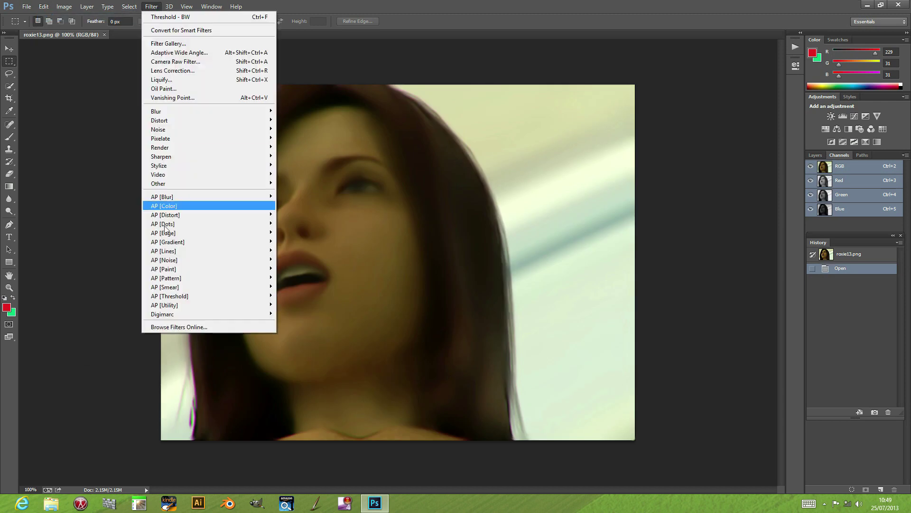
mouse_move(176, 294)
click(322, 306)
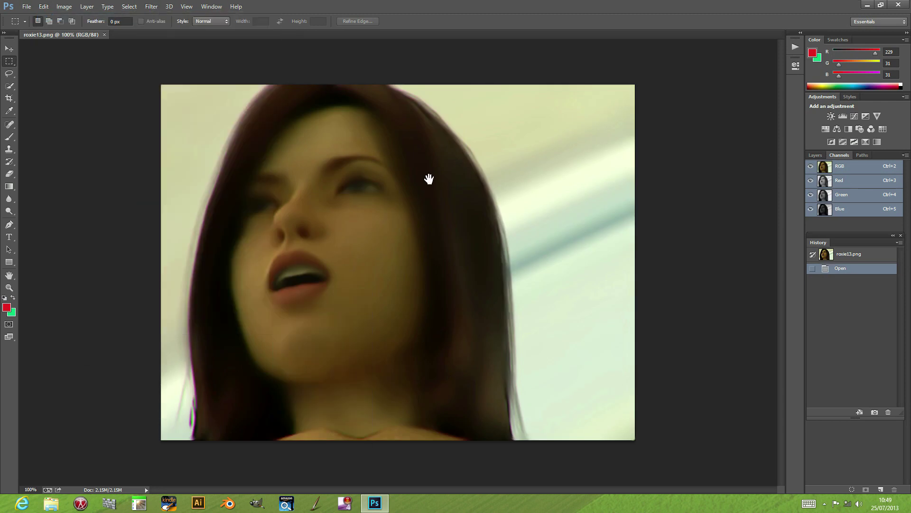
Step: Enlarge the preview to 50% and try the Double Red and Red Xtreme cutoff styles
click(555, 258)
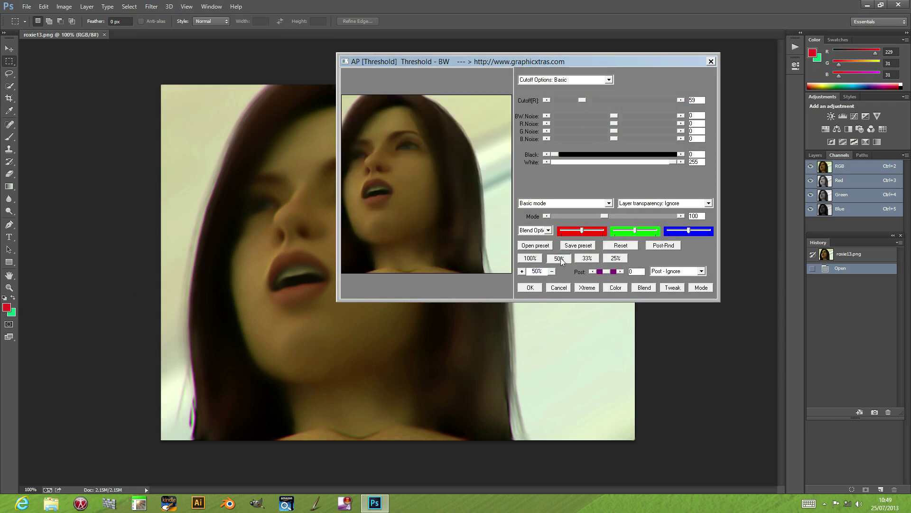
click(540, 80)
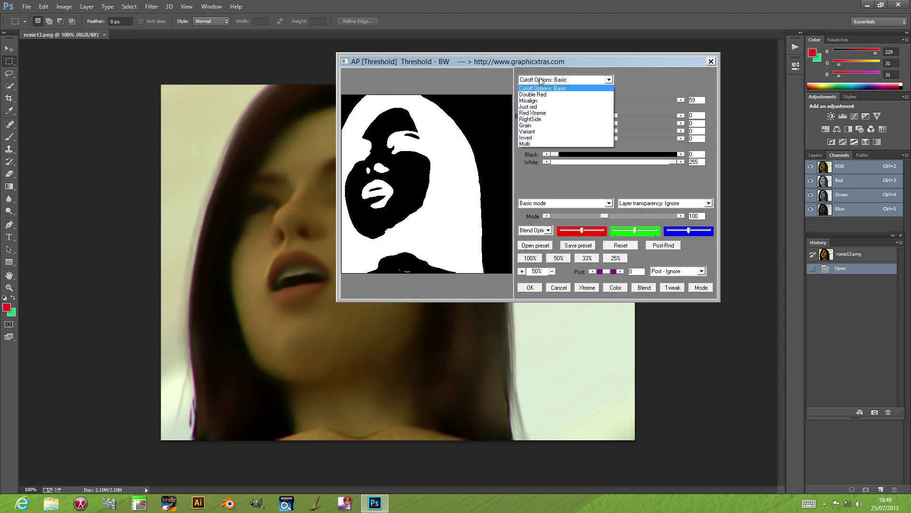
click(545, 94)
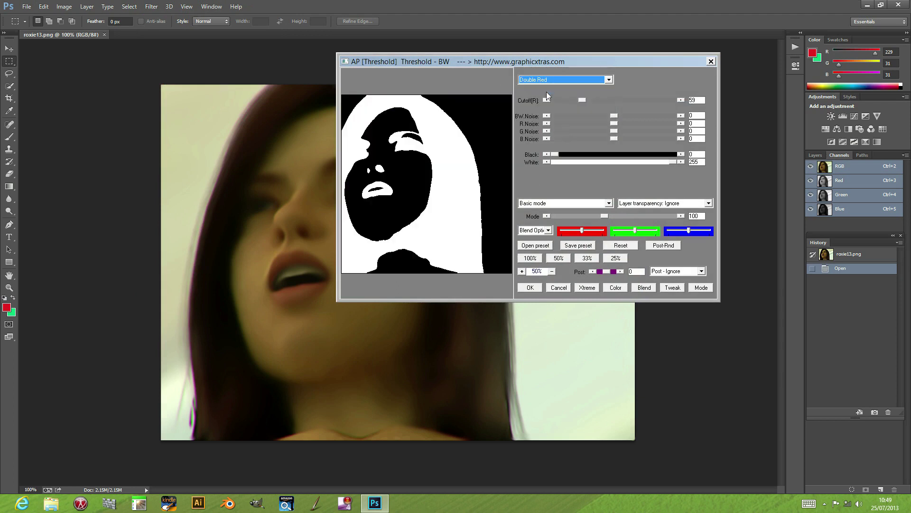
click(546, 80)
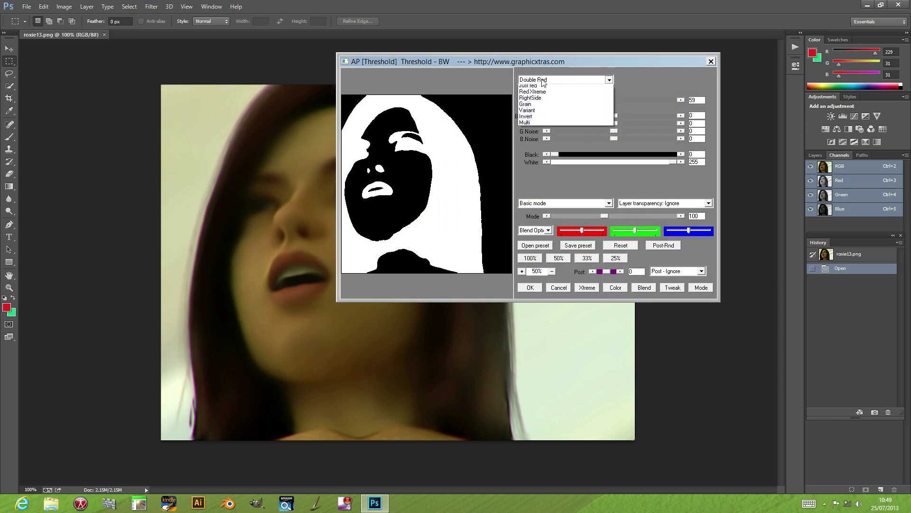
click(542, 113)
click(546, 80)
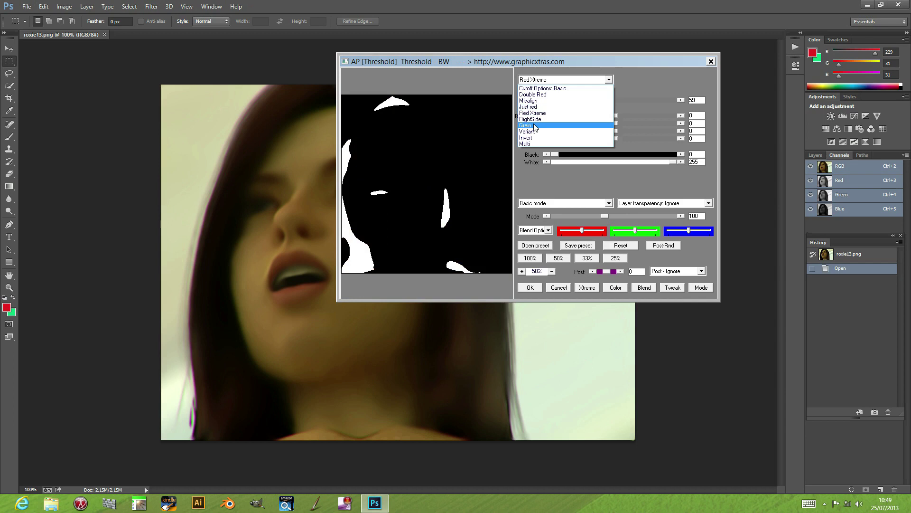
click(640, 82)
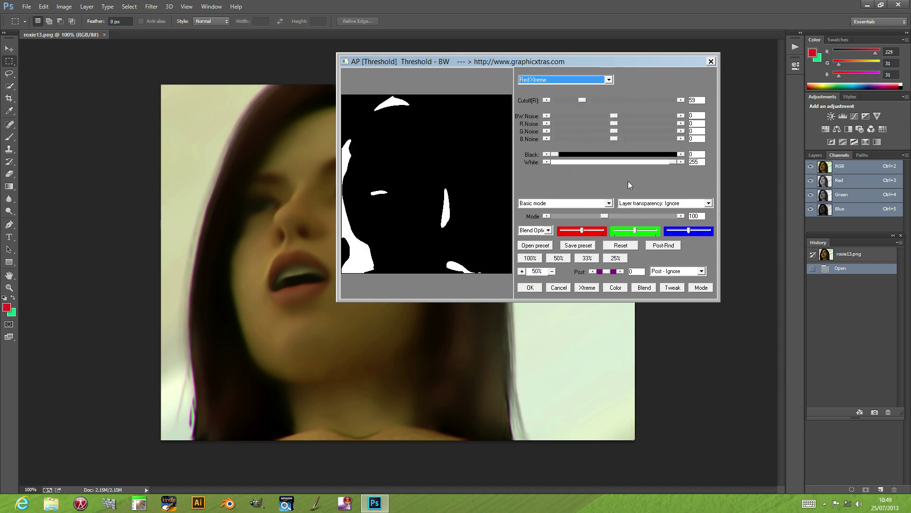
Step: Switch the cutoff style to Grain, then settle on Invert
click(551, 82)
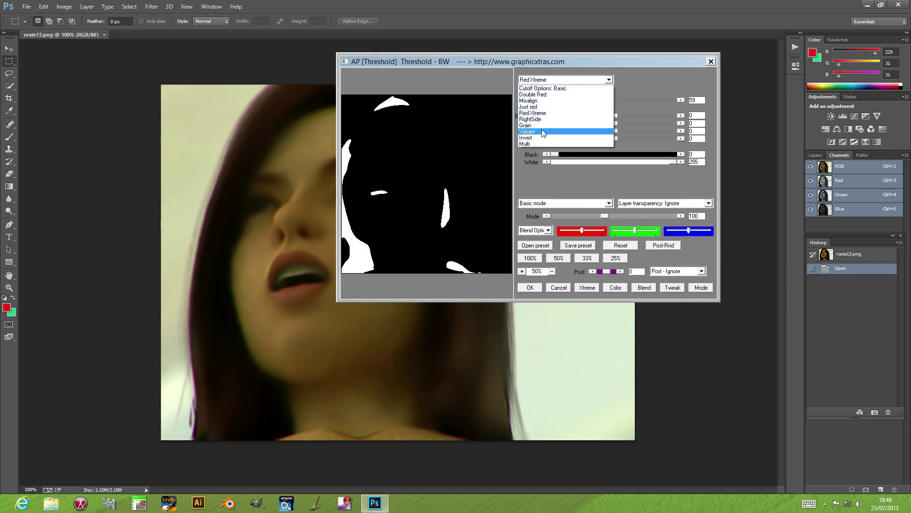
click(542, 125)
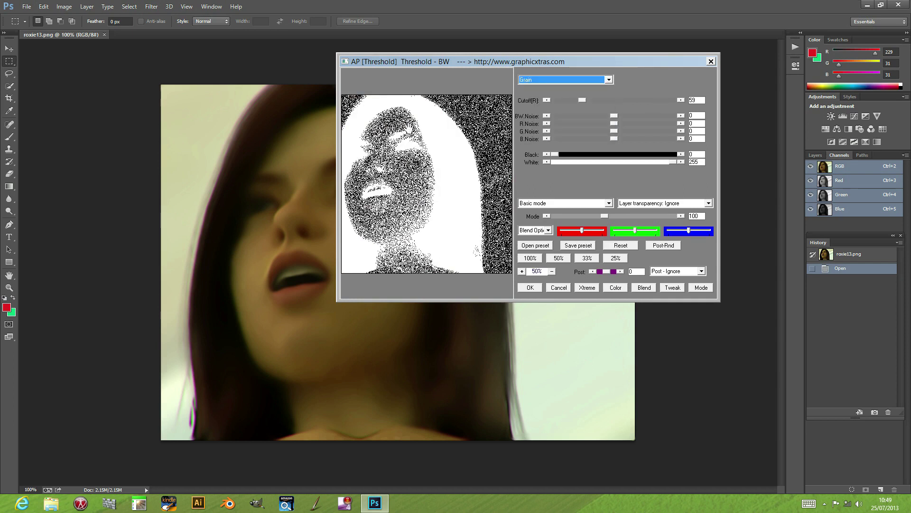
click(544, 82)
click(547, 139)
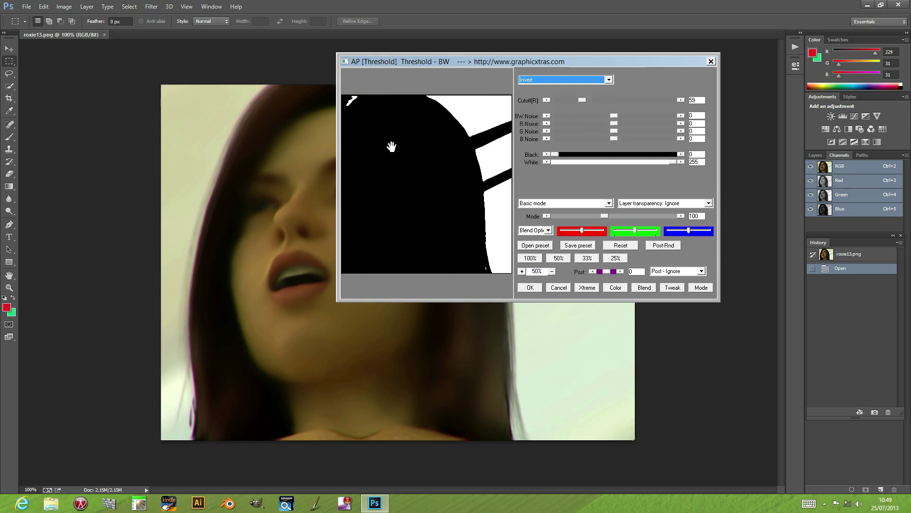
Step: Raise Cutoff[R] to 196, apply the inverted threshold, and begin undoing it
drag(383, 140, 505, 145)
drag(580, 101, 600, 98)
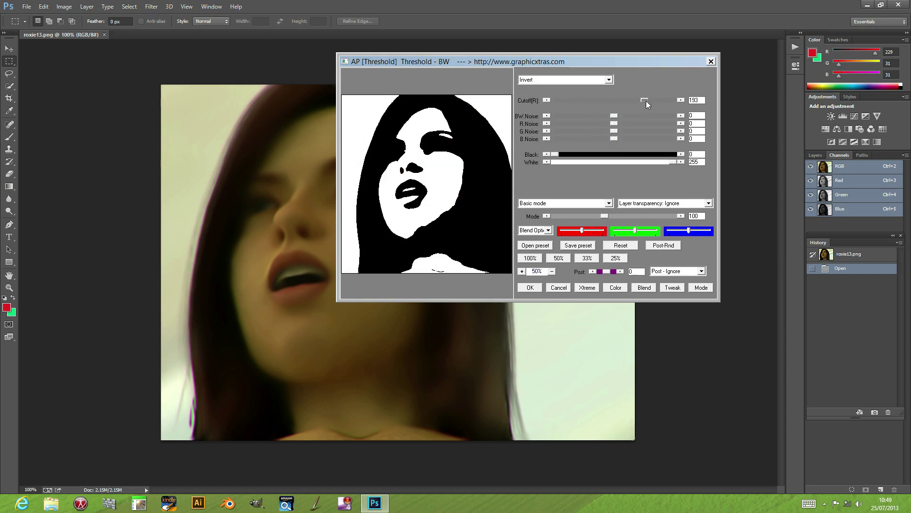
drag(645, 101, 647, 99)
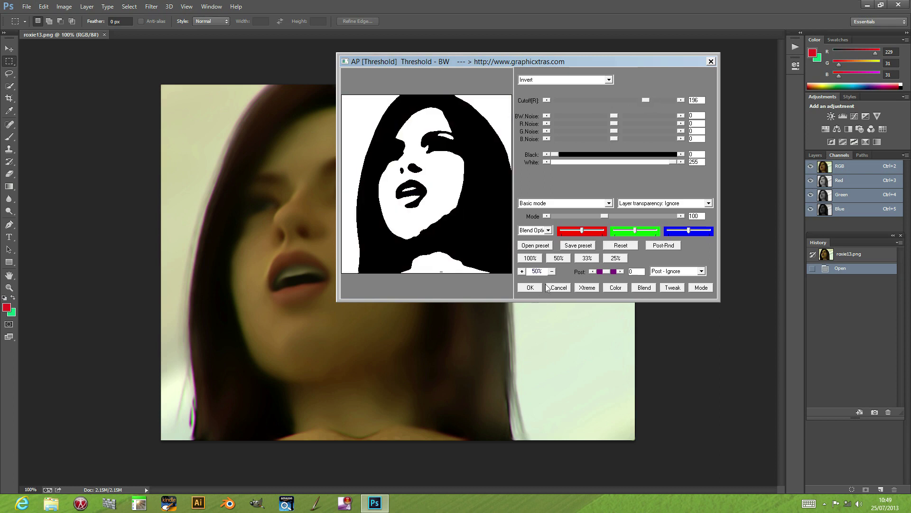
click(531, 288)
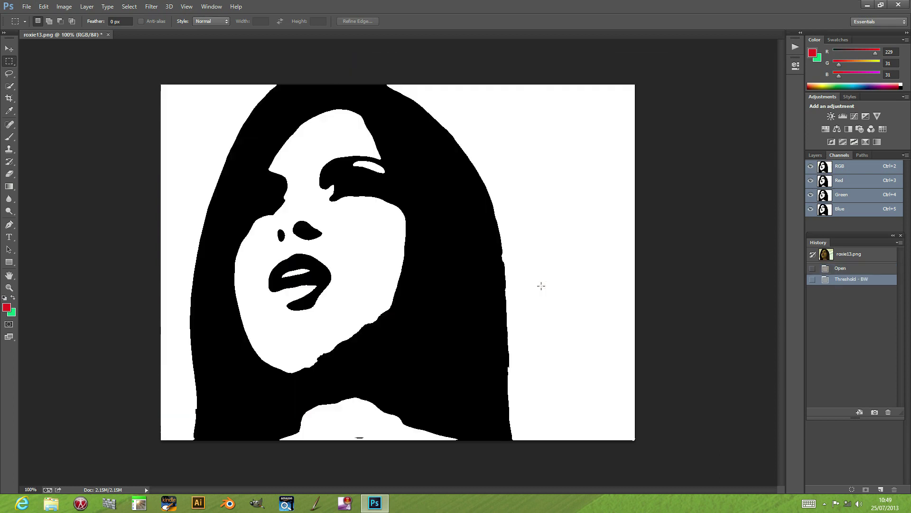
click(43, 6)
Step: Undo the threshold and reopen the Threshold - BW filter on the colour photo
click(54, 14)
click(150, 6)
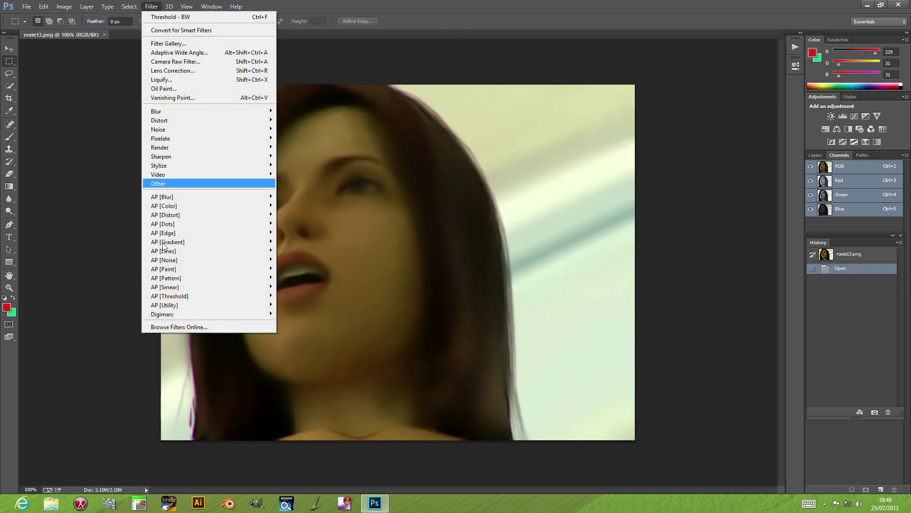
mouse_move(181, 291)
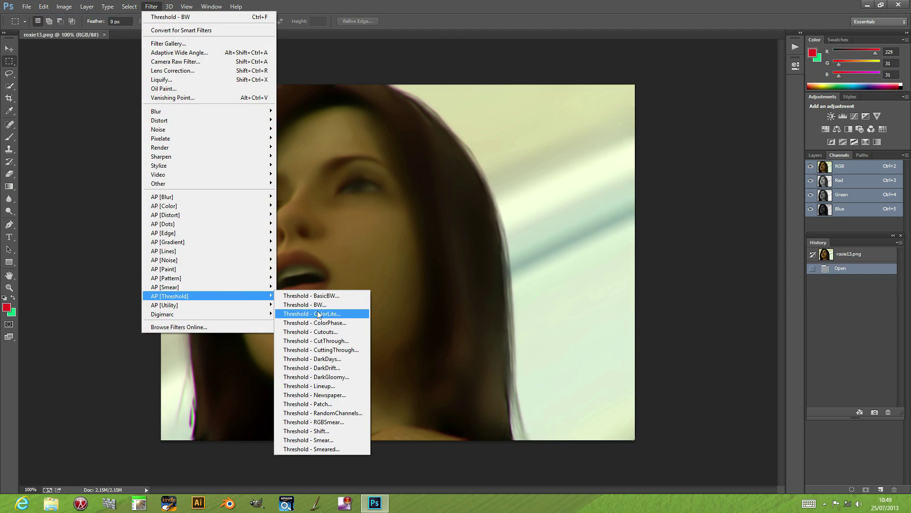
click(320, 305)
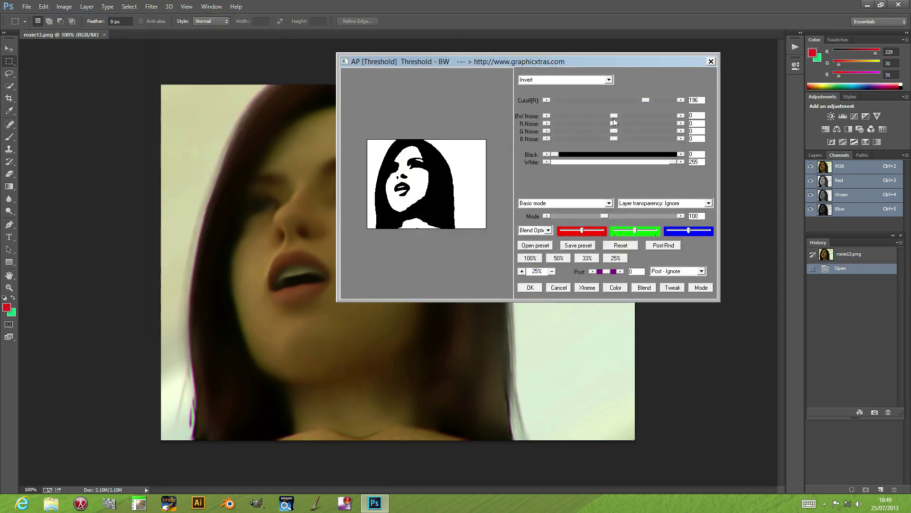
Step: Experiment with BW and green noise and the Black level at 50% preview, then reset to defaults
drag(615, 116, 630, 116)
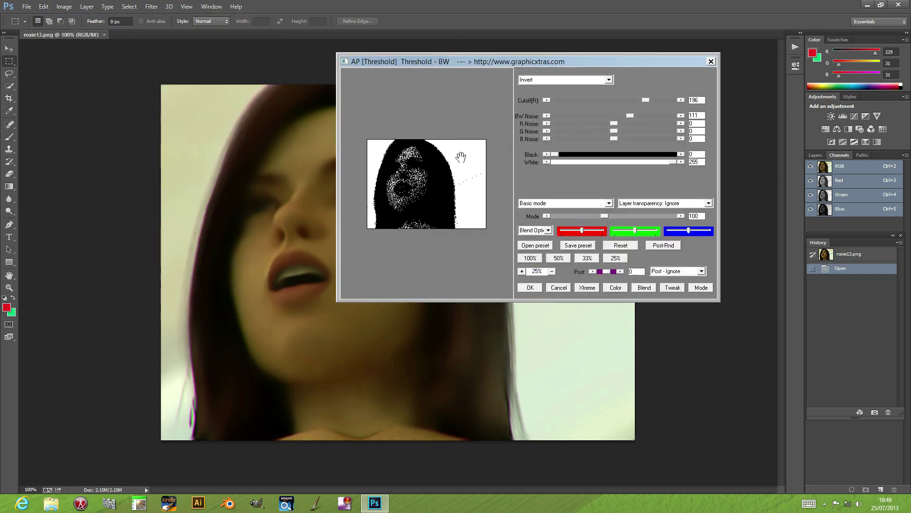
click(559, 258)
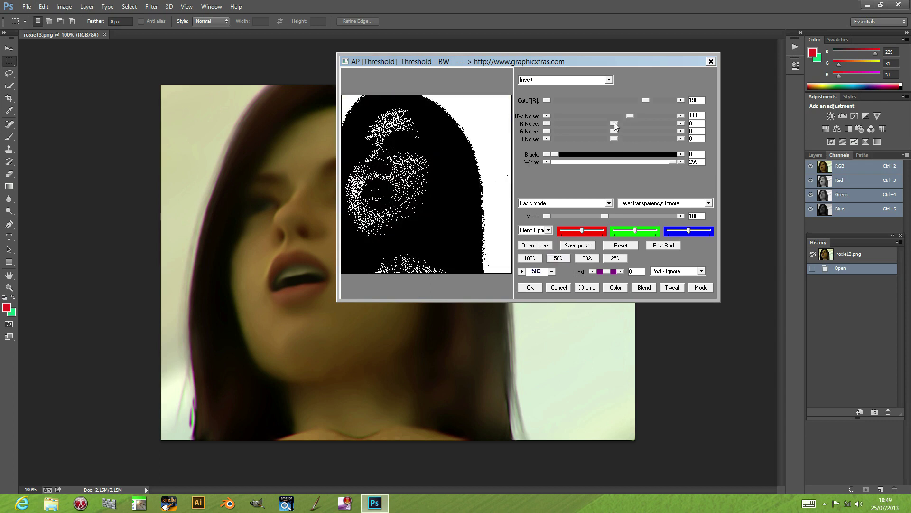
drag(633, 116, 617, 133)
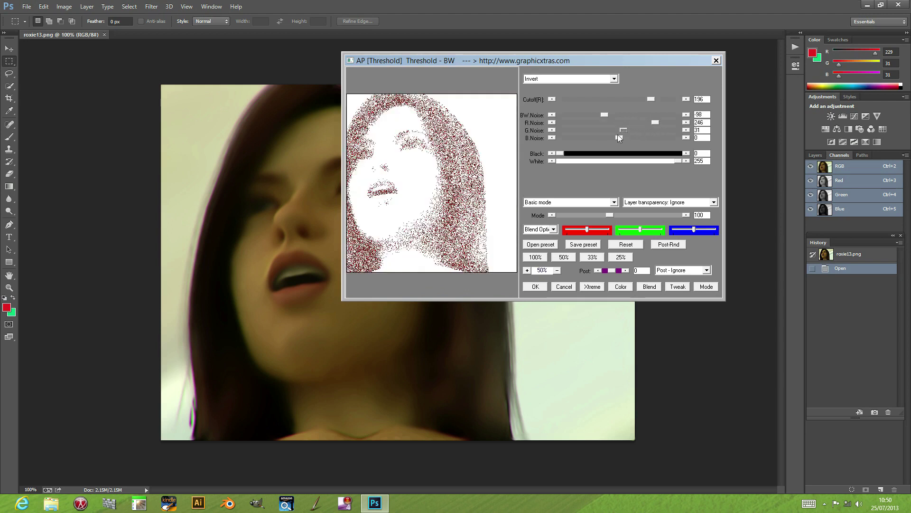
drag(560, 153, 650, 158)
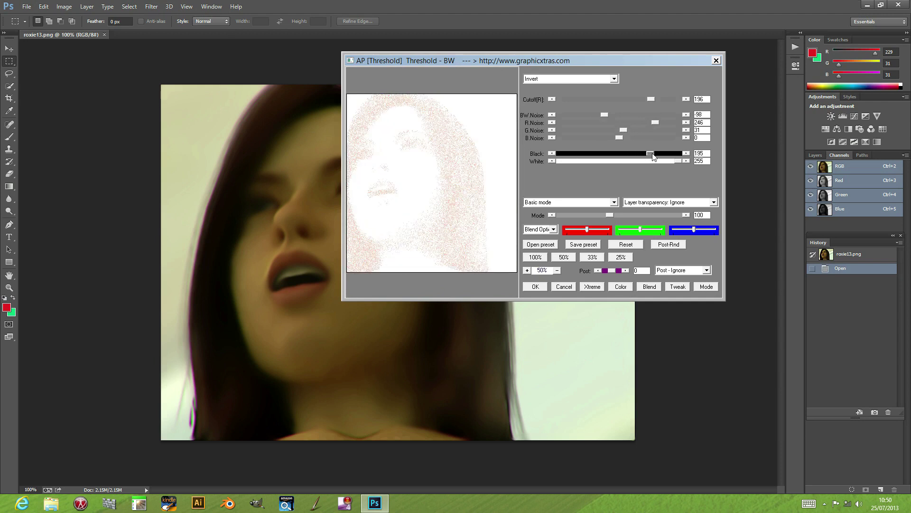
click(631, 244)
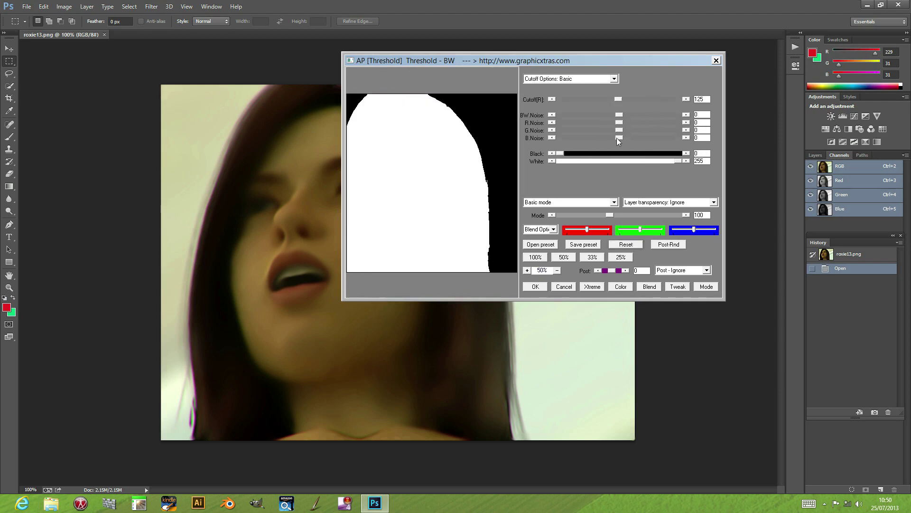
Step: Nudge the Black level, return it to 0, and lower White to 209
mouse_move(560, 158)
mouse_down()
mouse_move(659, 158)
mouse_move(559, 158)
mouse_up()
drag(678, 162, 658, 161)
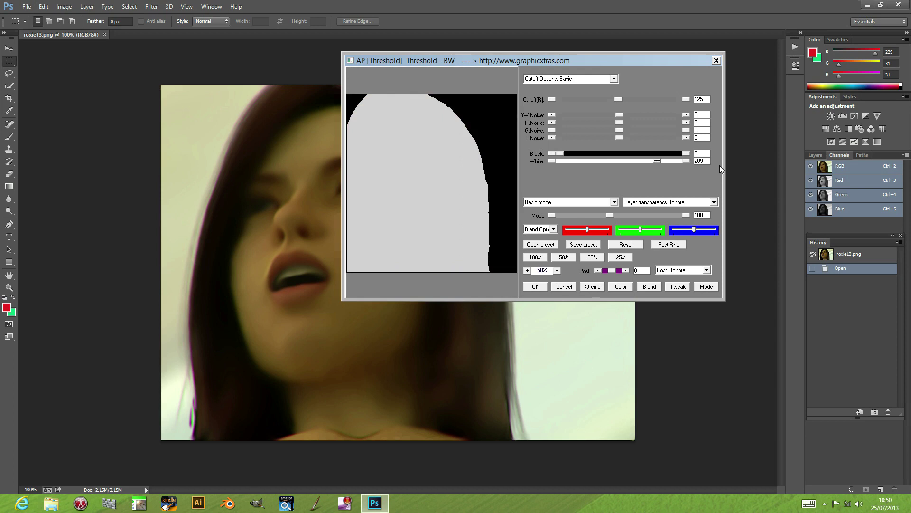
click(553, 229)
Step: Set the blend to Diff, randomise the colours three times, and raise green for a pink-and-cream preview
scroll(533, 266, down, 2)
key(Return)
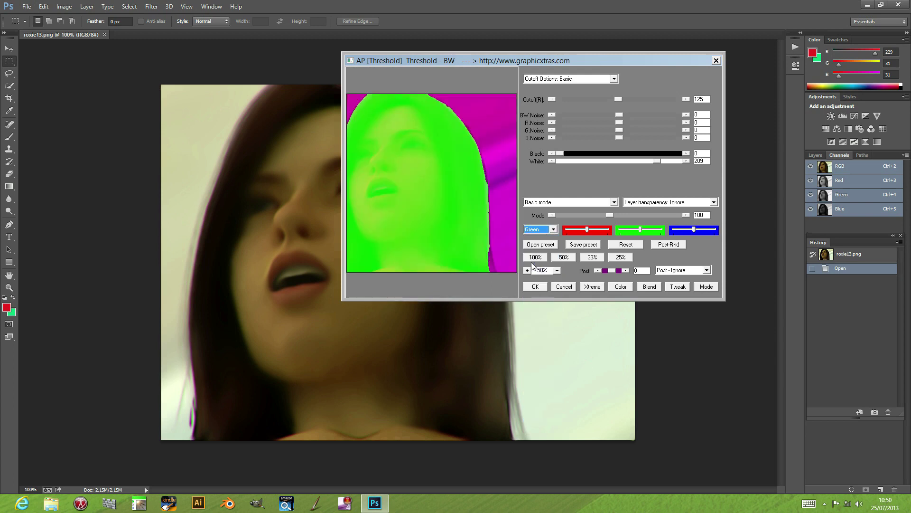
scroll(533, 265, down, 5)
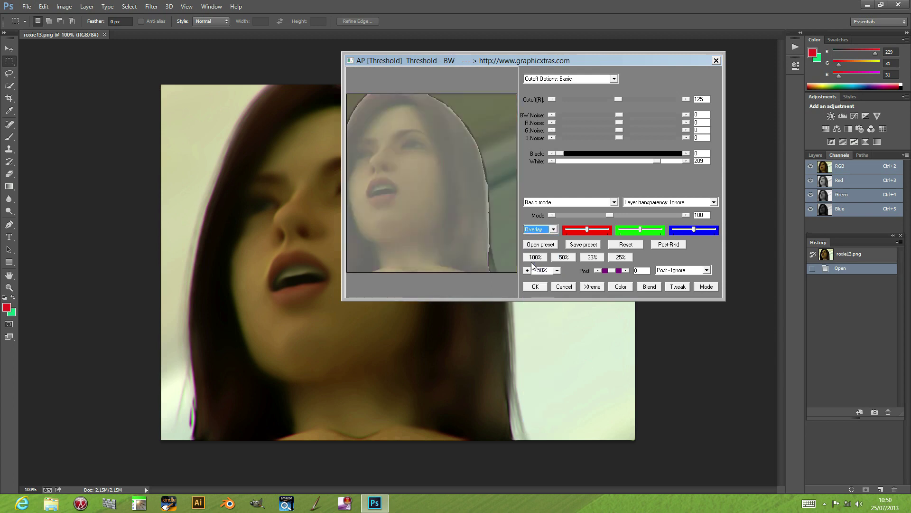
scroll(532, 265, down, 3)
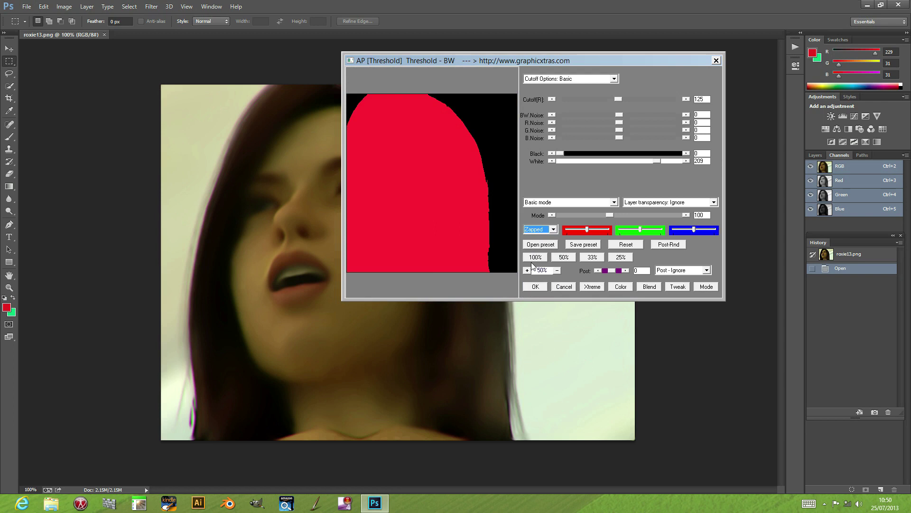
scroll(533, 265, down, 3)
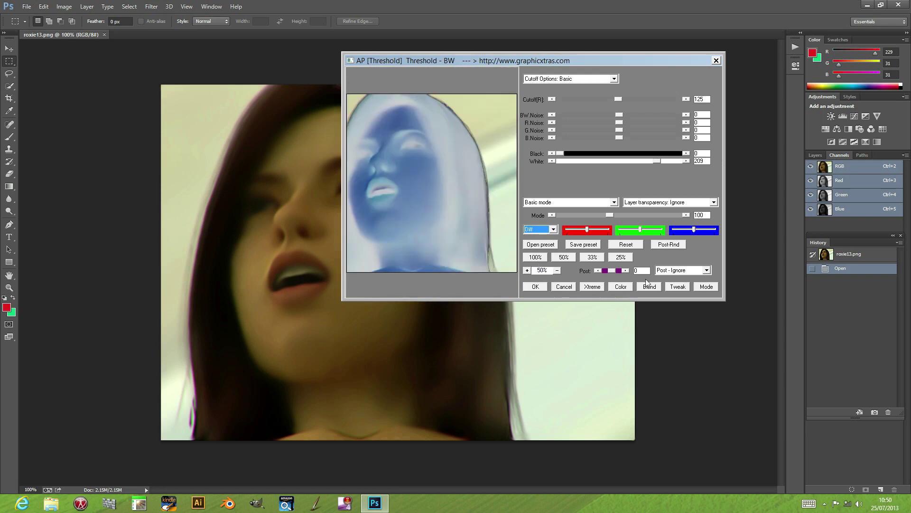
click(625, 288)
click(625, 286)
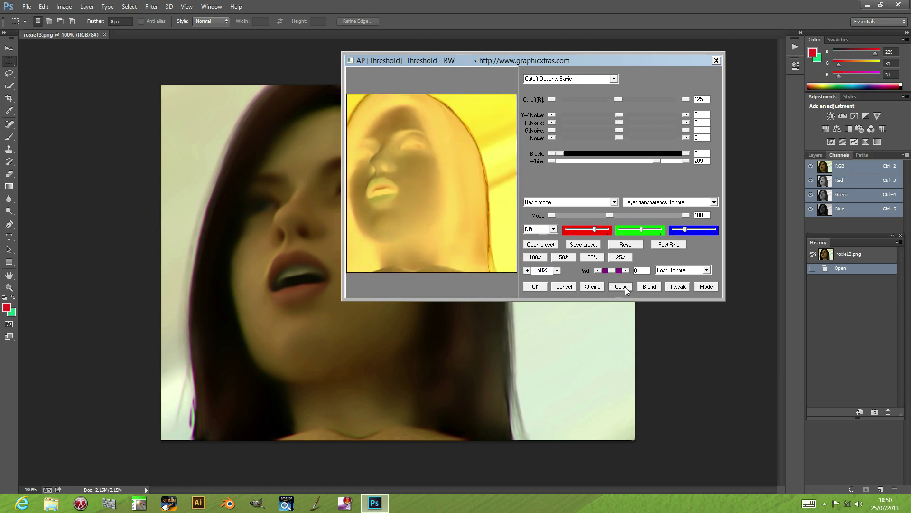
click(625, 286)
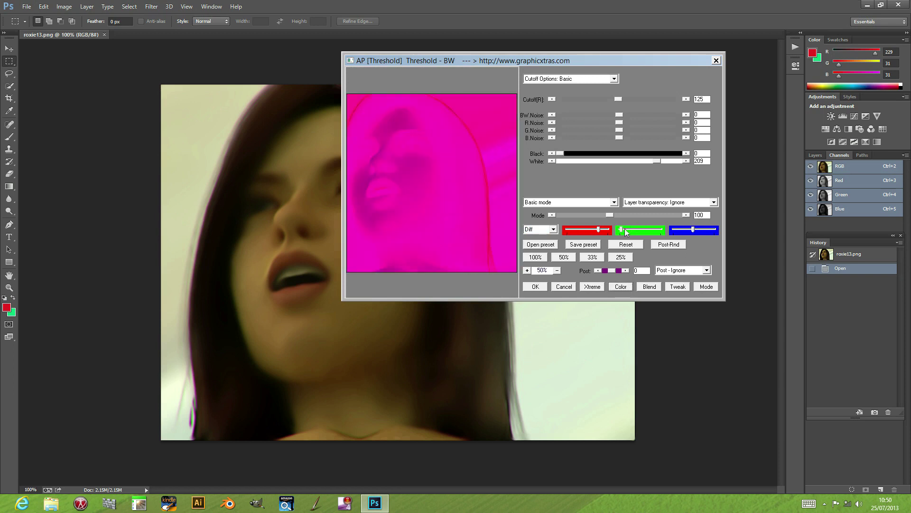
drag(622, 230, 639, 230)
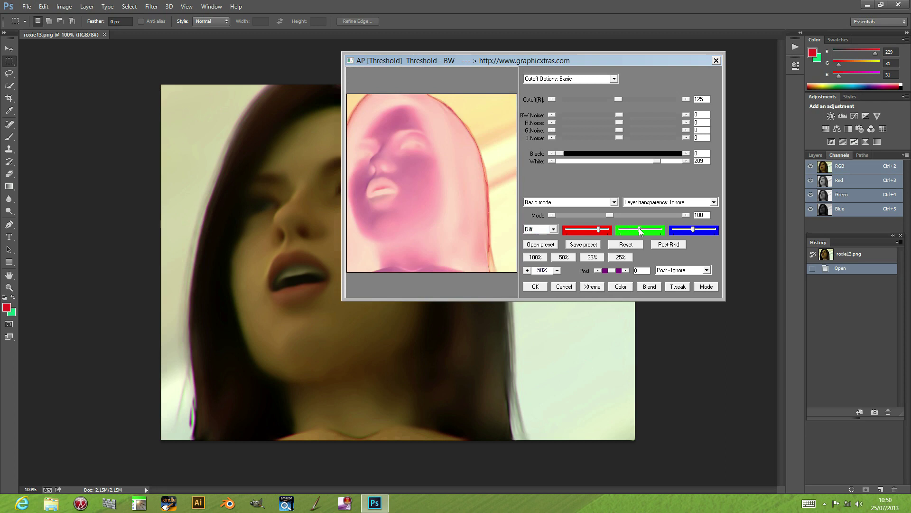
Step: Apply the pink threshold effect, then undo it to restore the original photo
click(543, 286)
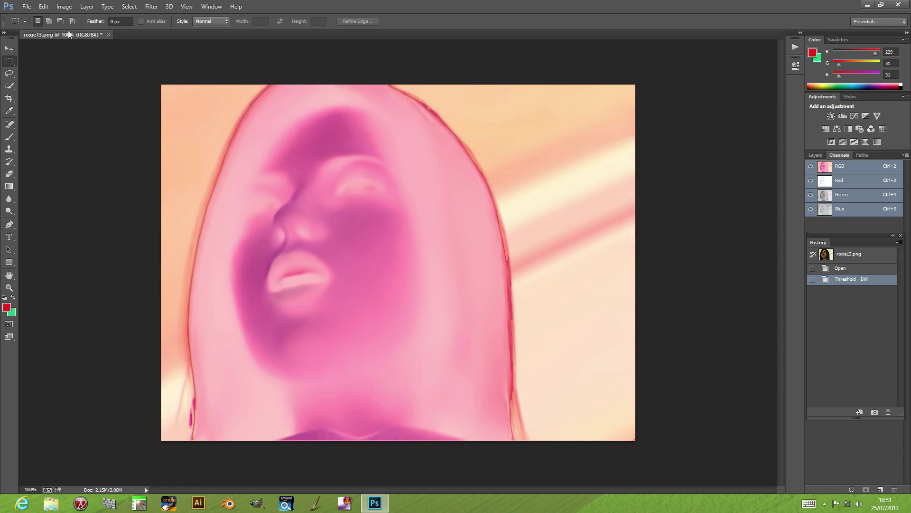
click(43, 6)
click(52, 17)
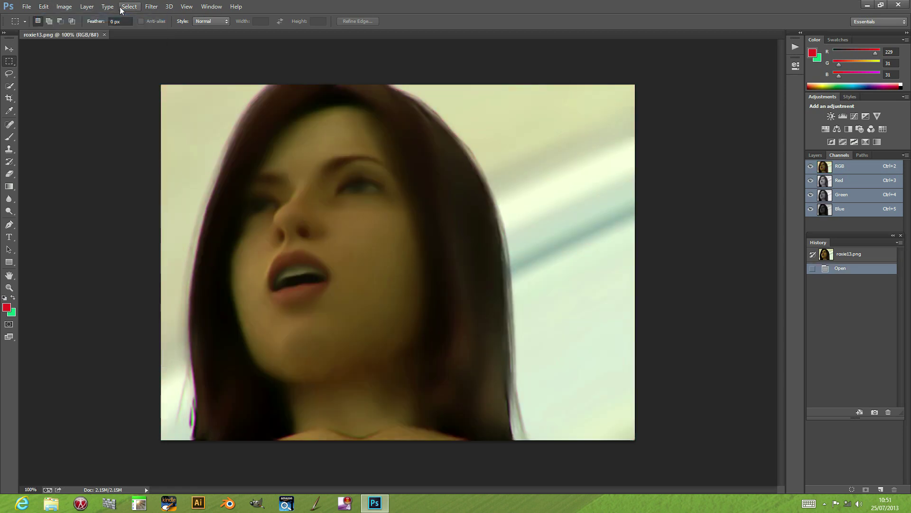
Step: Reopen the Threshold - BW filter and check the mode list, keeping Basic mode
click(151, 7)
mouse_move(180, 296)
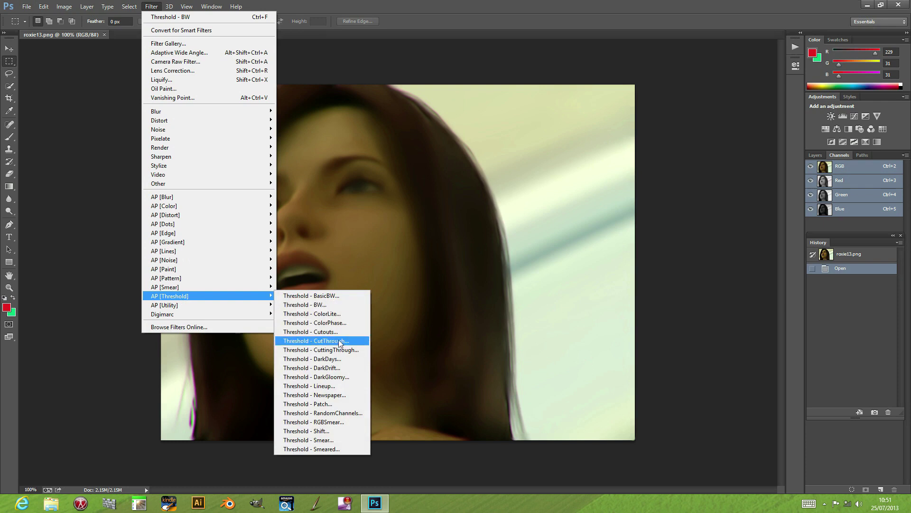
click(326, 304)
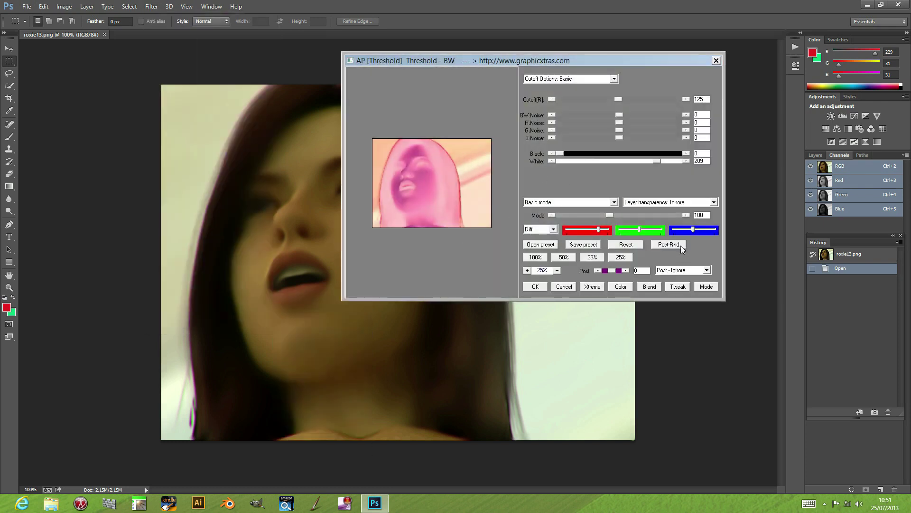
click(561, 203)
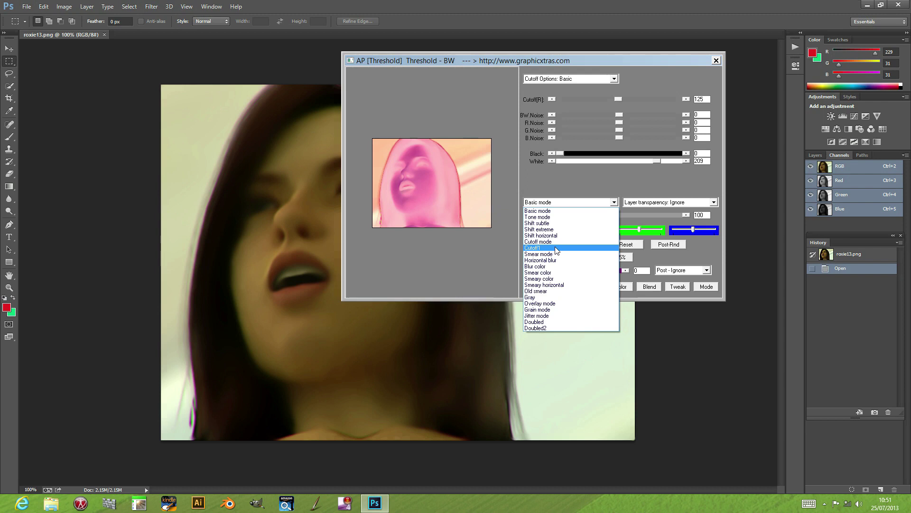
click(688, 256)
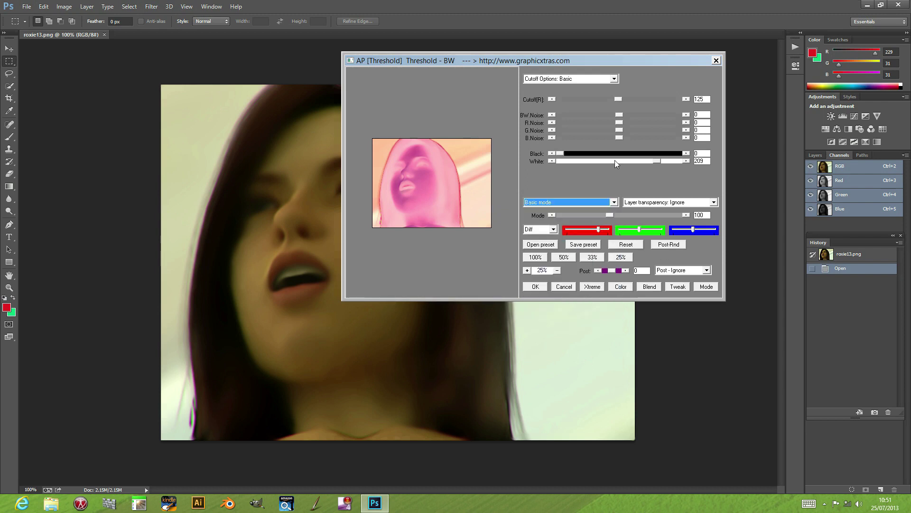
click(683, 268)
Step: Try Gradient 2, then Gradient 7 post-processing, randomising its colour pattern six times
click(676, 315)
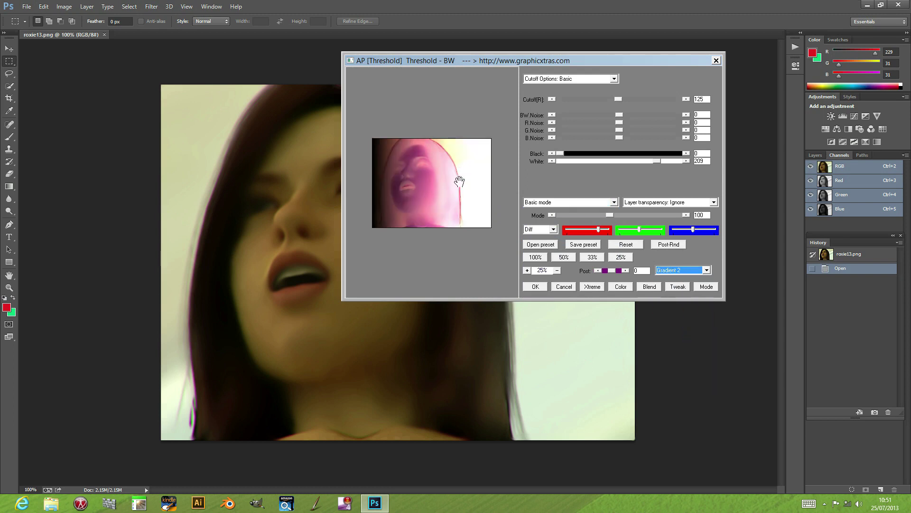
click(681, 270)
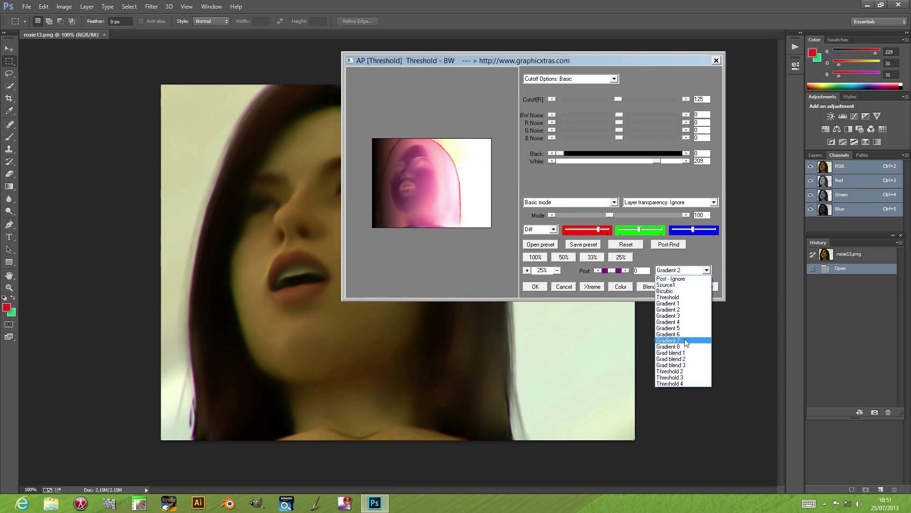
click(686, 340)
click(666, 245)
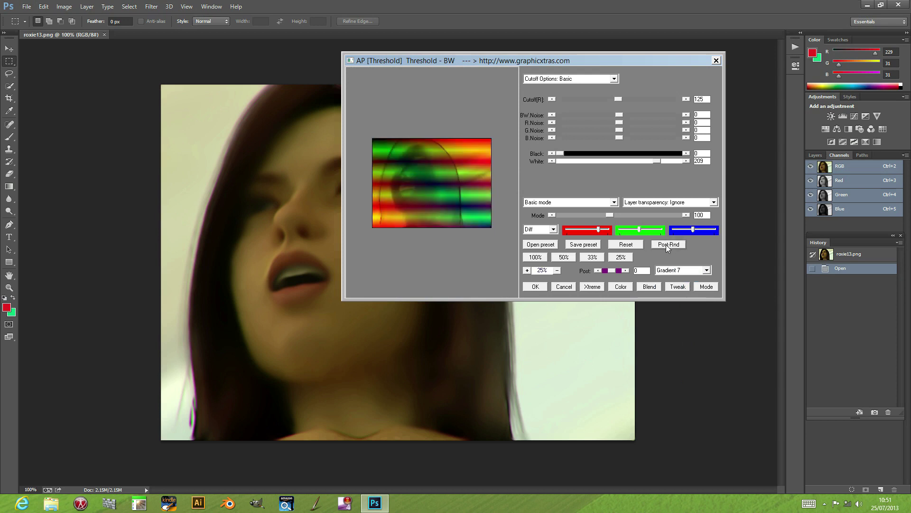
click(667, 245)
click(667, 245)
click(667, 244)
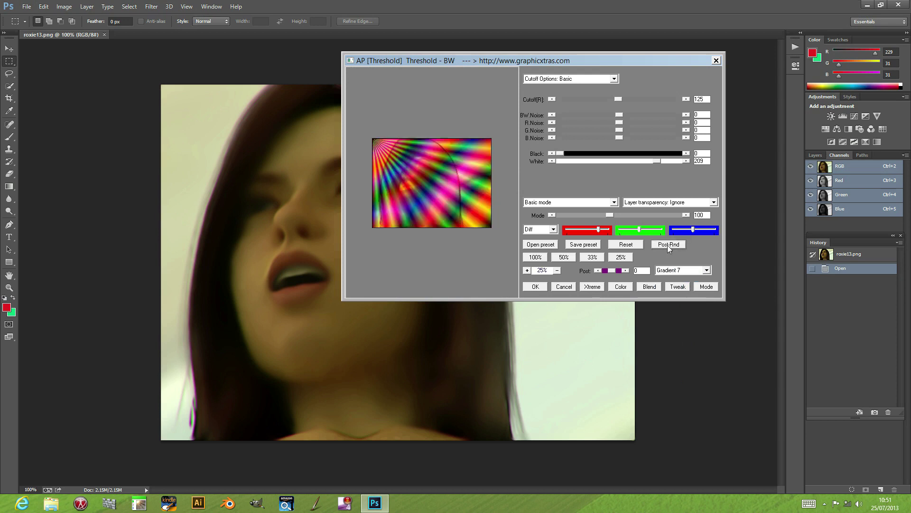
click(667, 245)
click(668, 245)
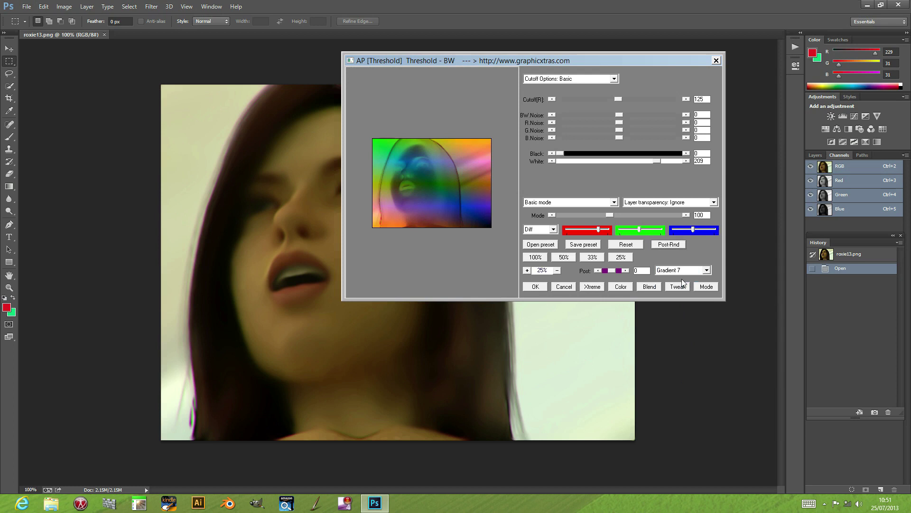
Step: Switch post-processing to Grad blend 1, then Grad blend 2, randomise to a pink striped look, and apply
click(706, 270)
click(685, 354)
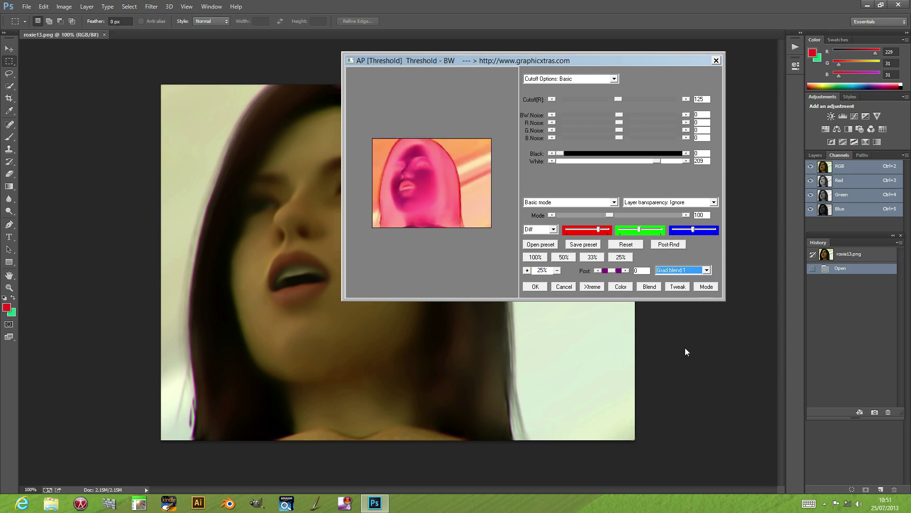
click(668, 244)
click(668, 244)
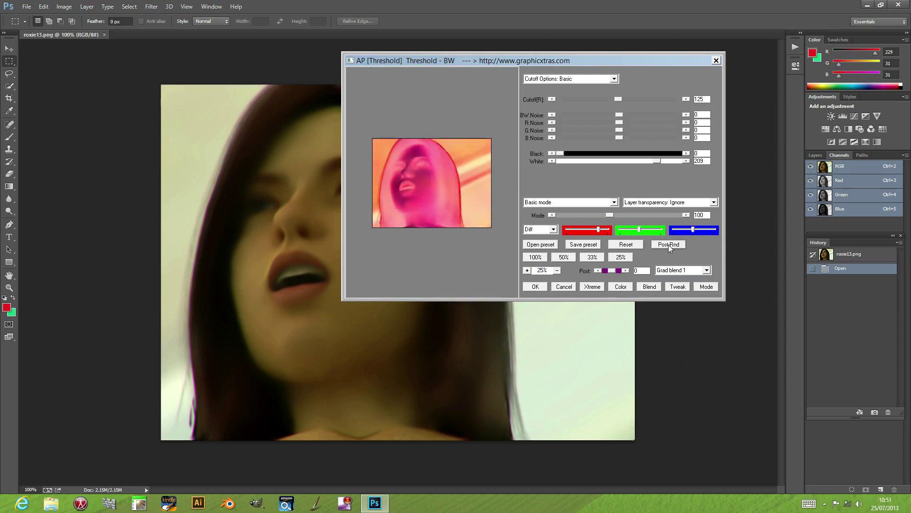
click(676, 270)
click(683, 359)
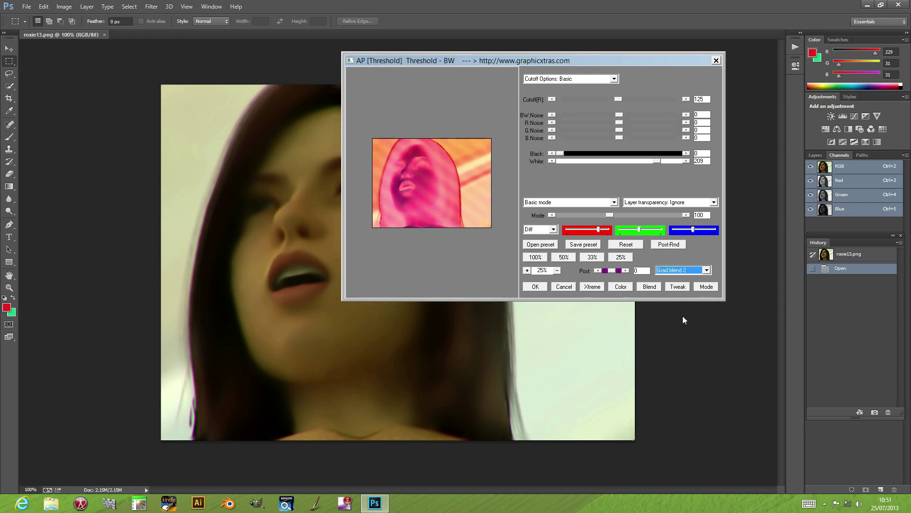
click(668, 245)
click(669, 245)
click(668, 245)
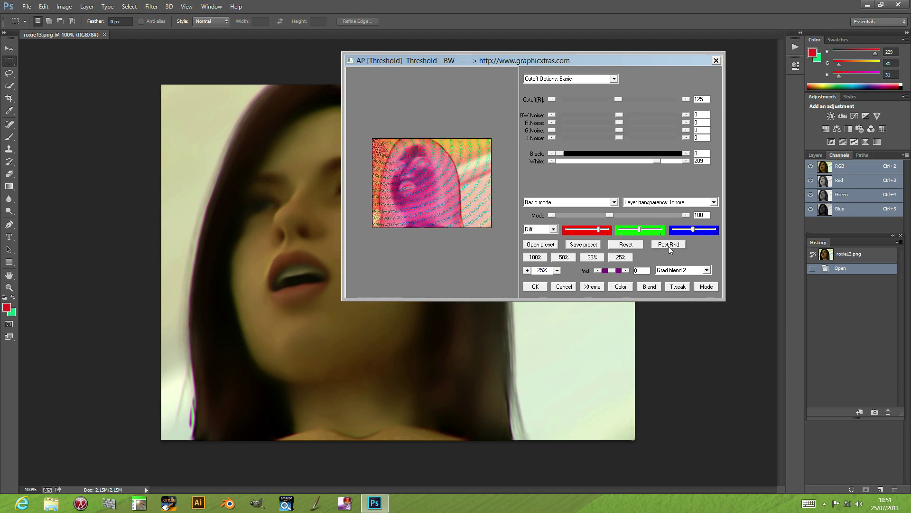
click(528, 291)
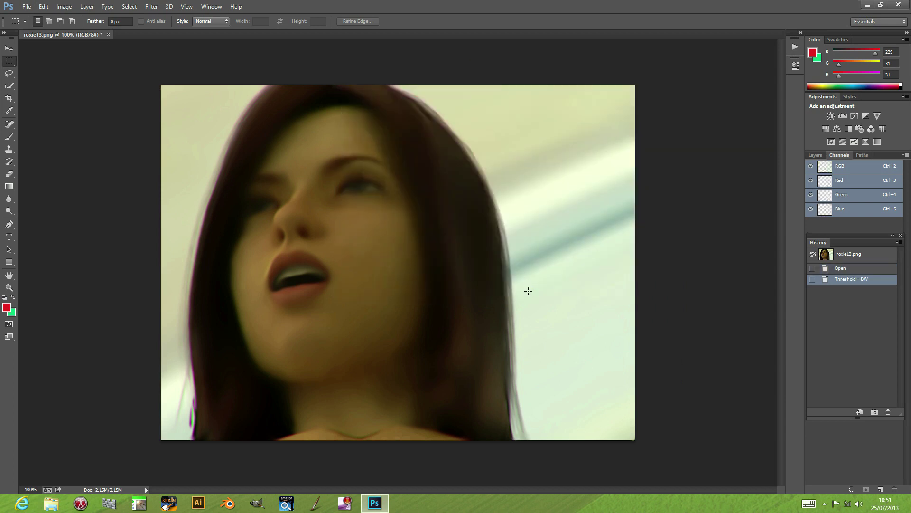